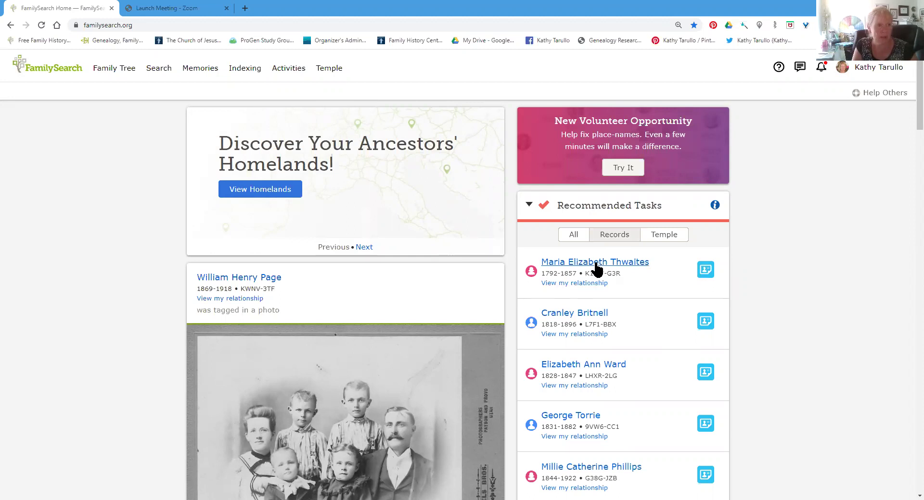
Open the profile of the first person in the recommended record tasks and review the sources already attached.
{"action": "mouse_move", "coordinate": [596, 265]}
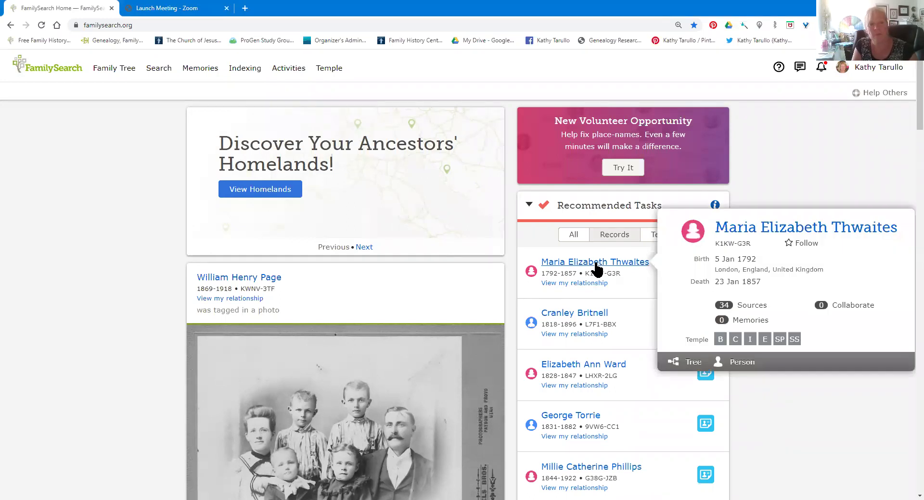
{"action": "left_click", "coordinate": [754, 230]}
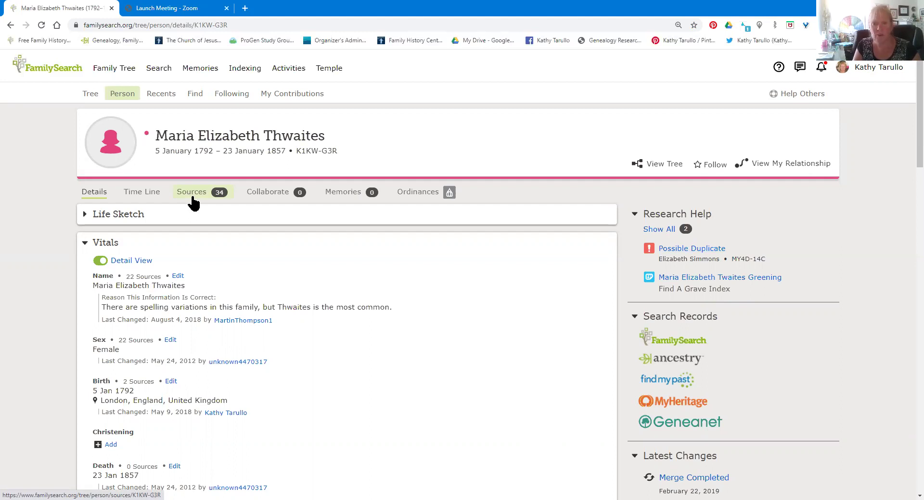
{"action": "left_click", "coordinate": [193, 200]}
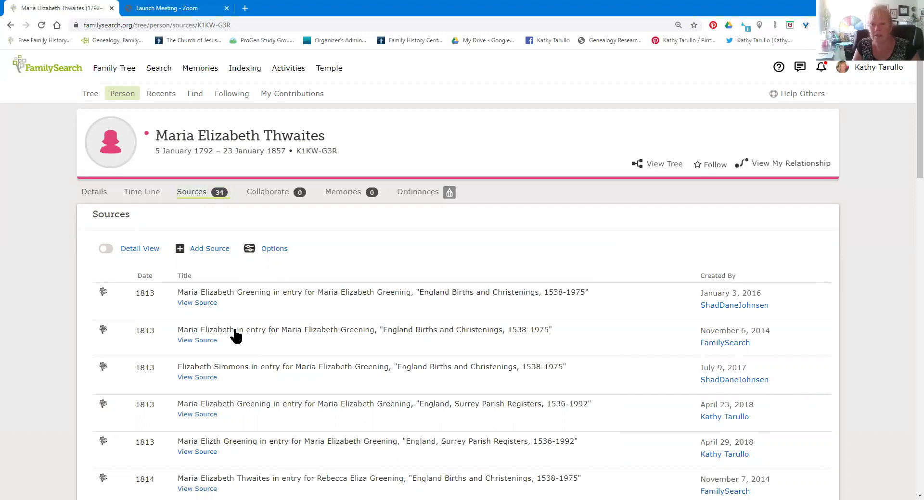
{"action": "scroll", "coordinate": [233, 331], "scroll_direction": "down", "scroll_amount": 1}
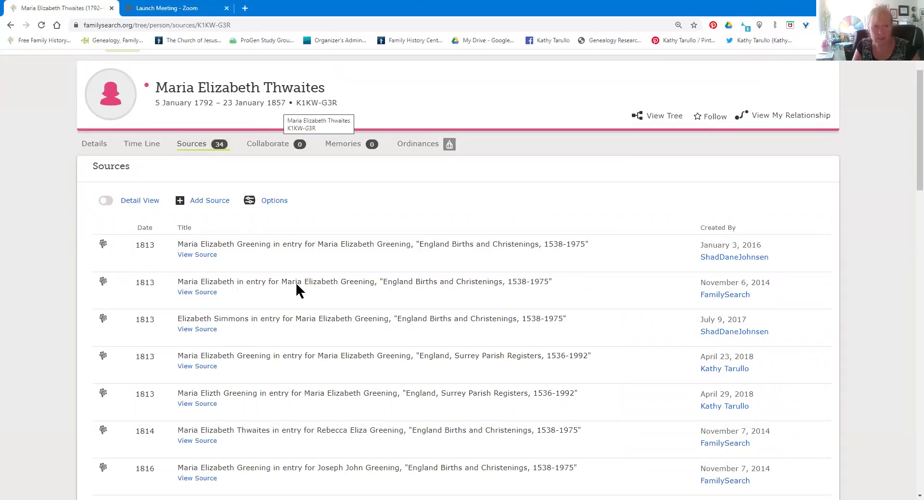
{"action": "scroll", "coordinate": [290, 327], "scroll_direction": "down", "scroll_amount": 15}
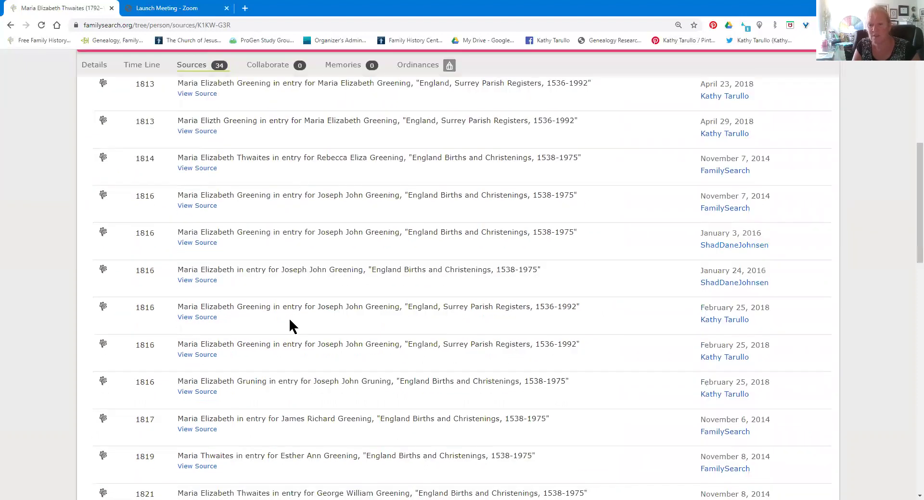
{"action": "scroll", "coordinate": [290, 321], "scroll_direction": "down", "scroll_amount": 9}
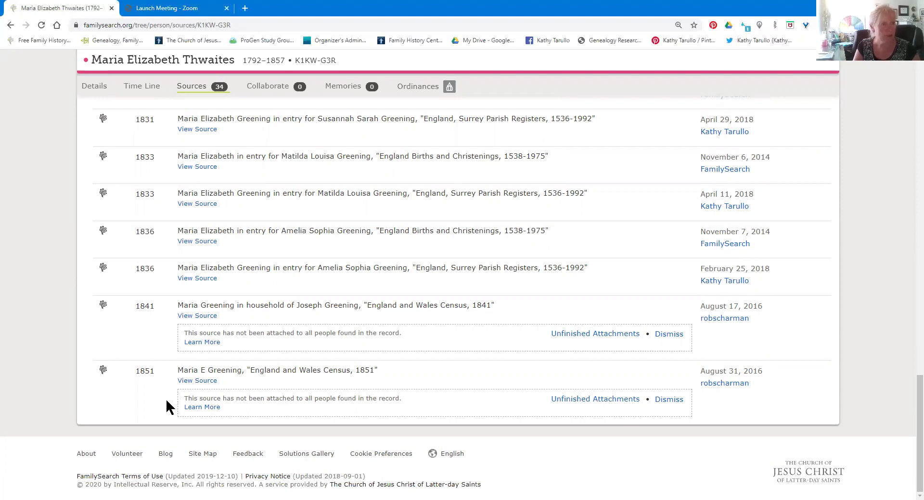
Examine the person's details, covering the vitals, alternate names and residences.
{"action": "left_click", "coordinate": [91, 89]}
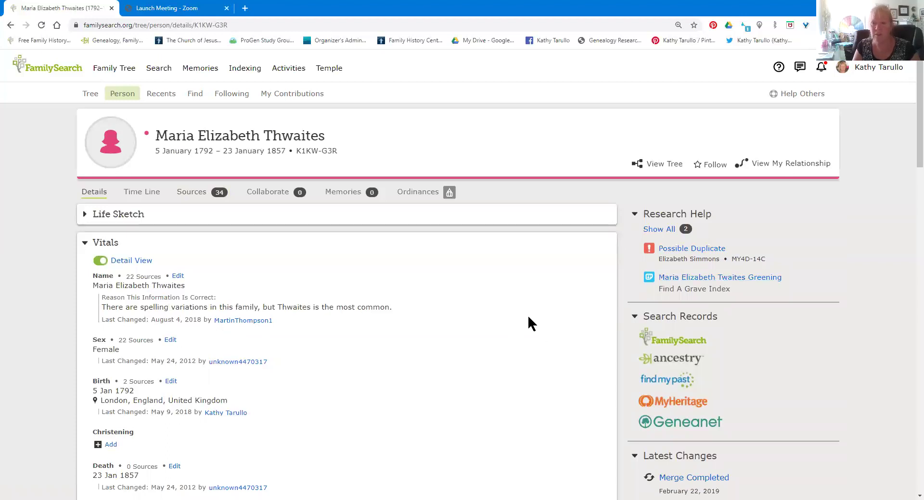
{"action": "scroll", "coordinate": [527, 317], "scroll_direction": "down", "scroll_amount": 1}
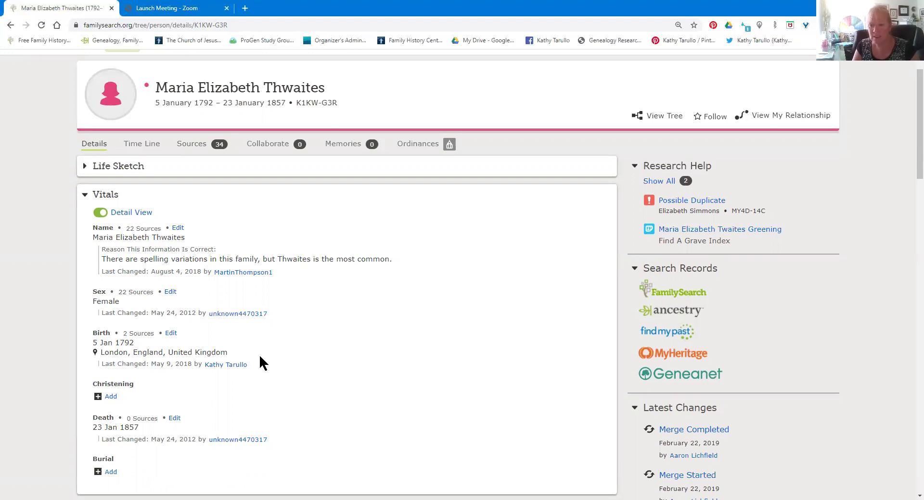
{"action": "scroll", "coordinate": [260, 363], "scroll_direction": "down", "scroll_amount": 2}
{"action": "scroll", "coordinate": [259, 359], "scroll_direction": "down", "scroll_amount": 1}
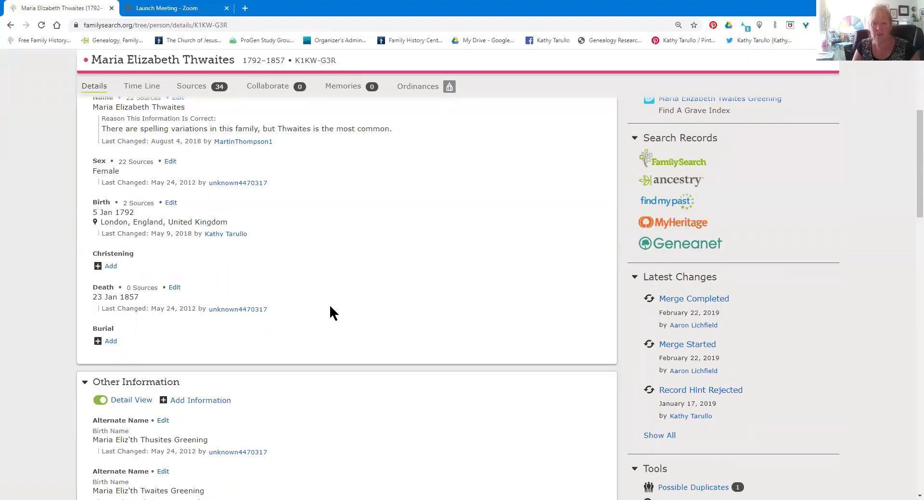
{"action": "scroll", "coordinate": [329, 304], "scroll_direction": "down", "scroll_amount": 5}
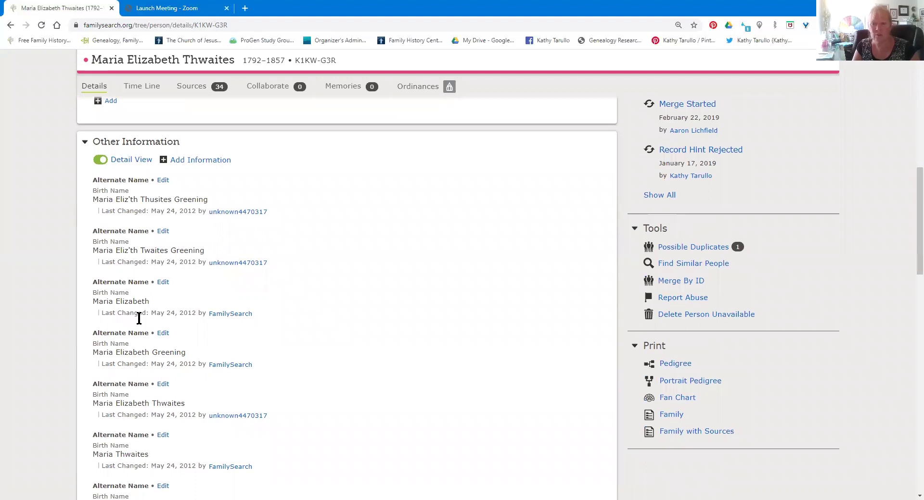
{"action": "scroll", "coordinate": [171, 351], "scroll_direction": "down", "scroll_amount": 4}
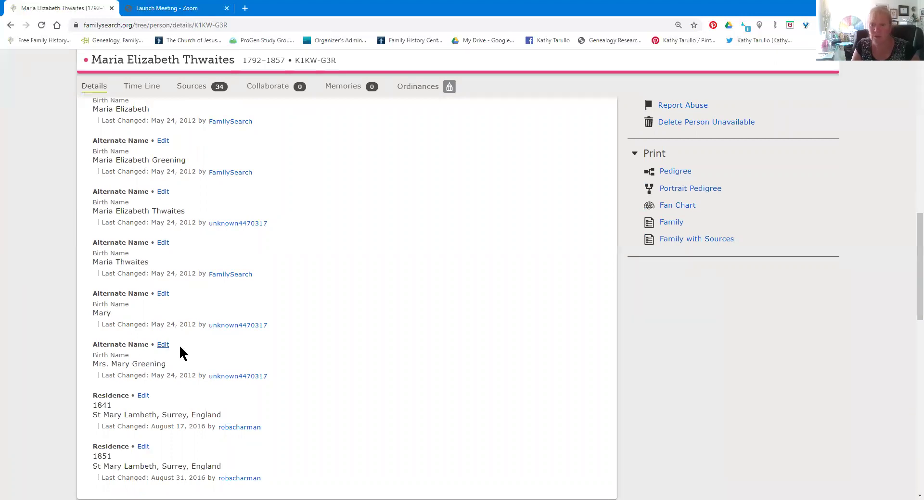
{"action": "scroll", "coordinate": [182, 348], "scroll_direction": "down", "scroll_amount": 3}
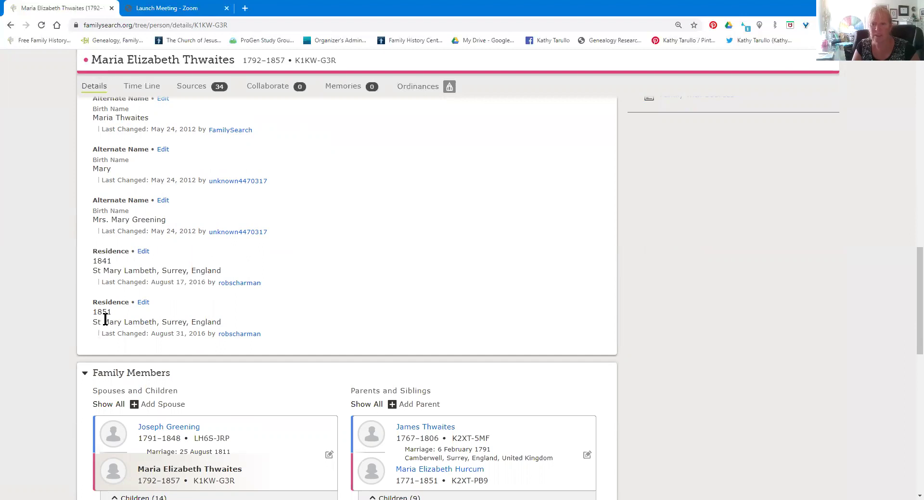
Examine the person's family members, including the spouse, all children, parents and siblings.
{"action": "scroll", "coordinate": [289, 289], "scroll_direction": "down", "scroll_amount": 3}
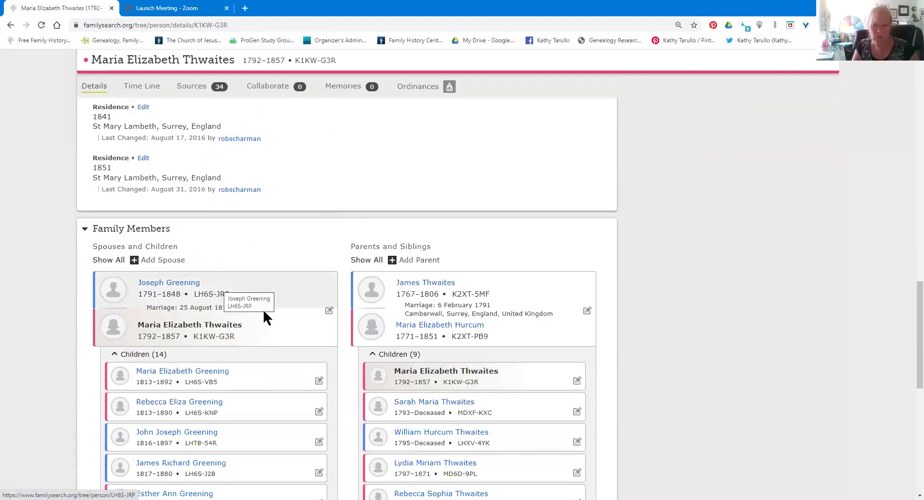
{"action": "scroll", "coordinate": [310, 306], "scroll_direction": "down", "scroll_amount": 1}
{"action": "scroll", "coordinate": [159, 272], "scroll_direction": "down", "scroll_amount": 1}
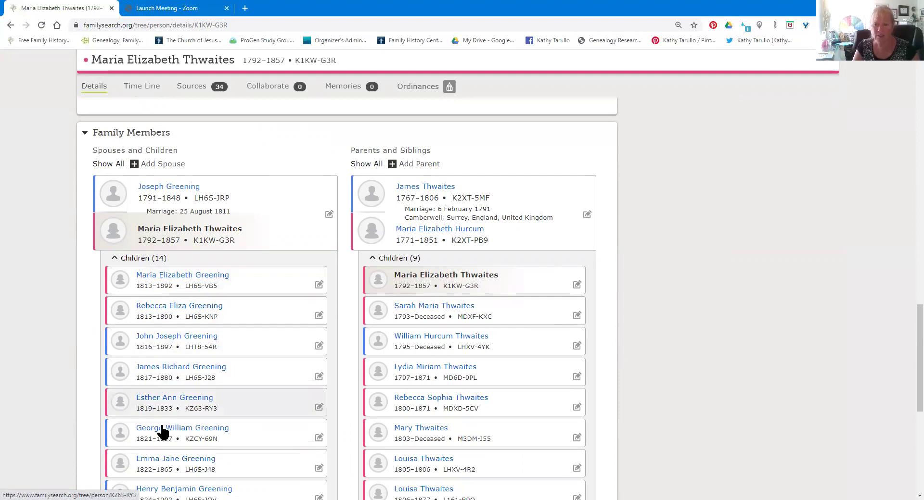
{"action": "scroll", "coordinate": [185, 410], "scroll_direction": "down", "scroll_amount": 2}
{"action": "scroll", "coordinate": [186, 412], "scroll_direction": "down", "scroll_amount": 3}
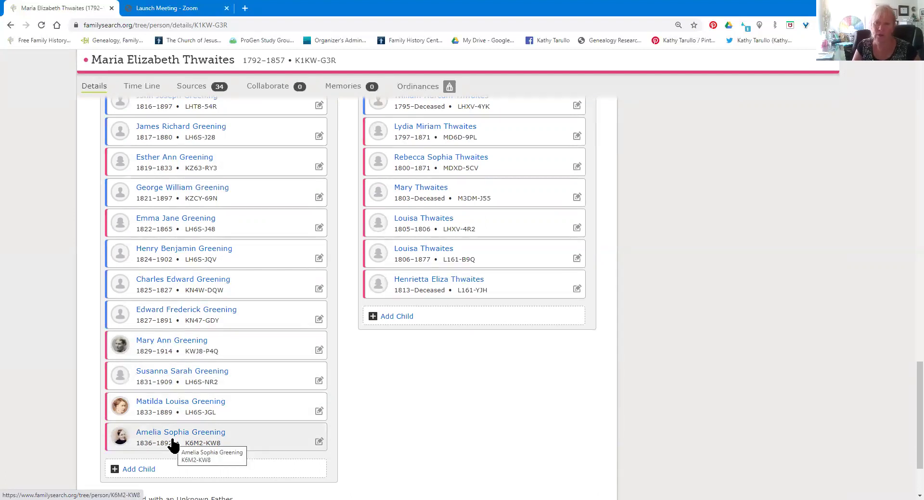
{"action": "scroll", "coordinate": [261, 330], "scroll_direction": "up", "scroll_amount": 1}
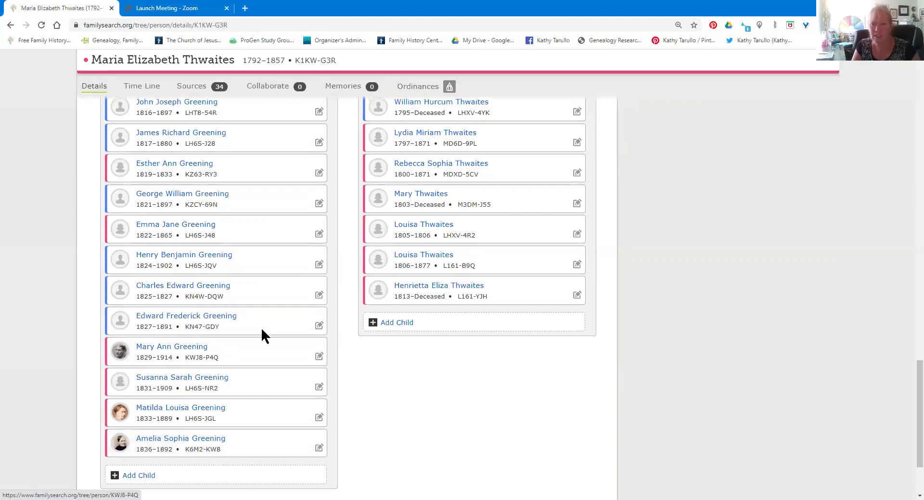
{"action": "scroll", "coordinate": [262, 330], "scroll_direction": "up", "scroll_amount": 4}
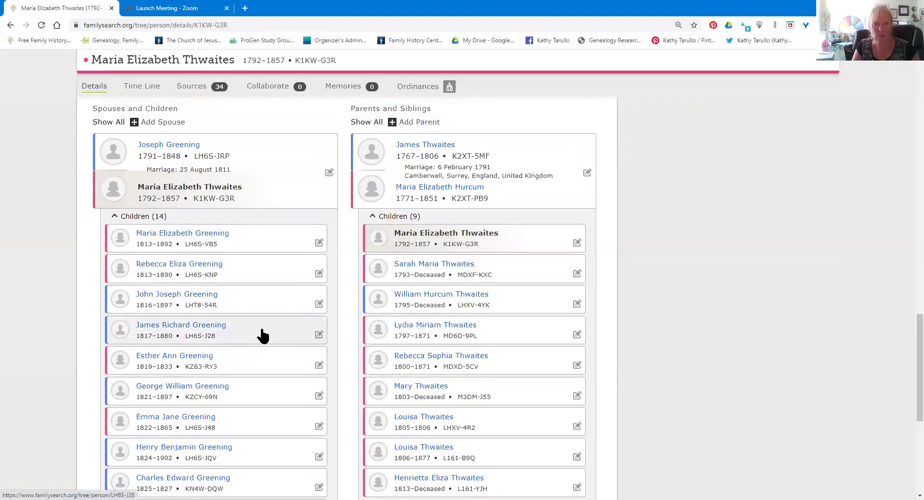
Open the Find A Grave Index record hint in the research help and review its burial details.
{"action": "scroll", "coordinate": [262, 335], "scroll_direction": "up", "scroll_amount": 12}
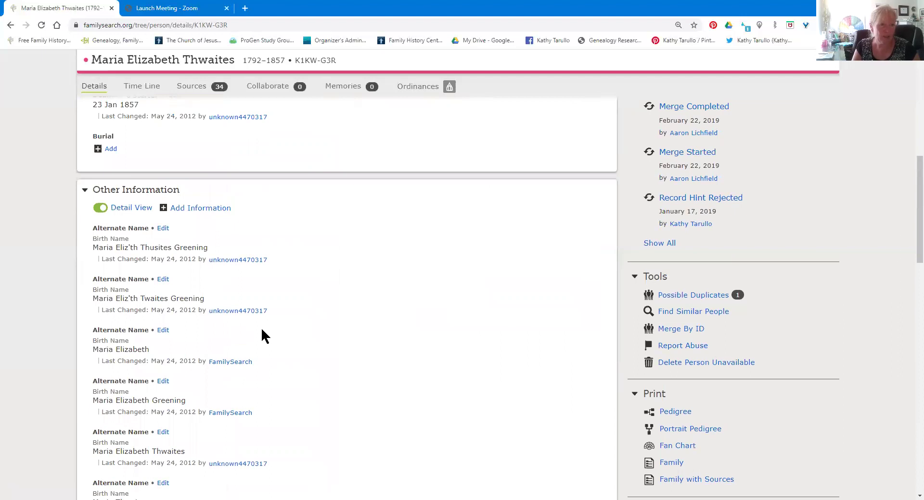
{"action": "scroll", "coordinate": [261, 329], "scroll_direction": "up", "scroll_amount": 3}
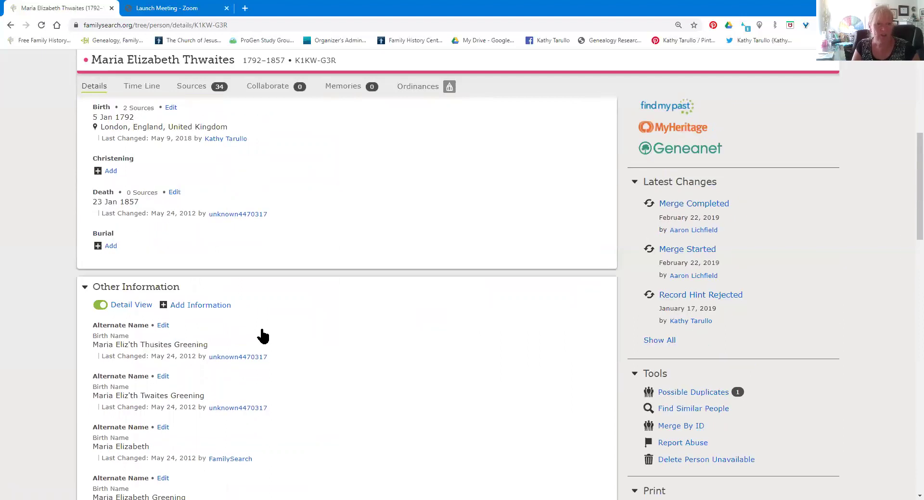
{"action": "scroll", "coordinate": [272, 332], "scroll_direction": "up", "scroll_amount": 3}
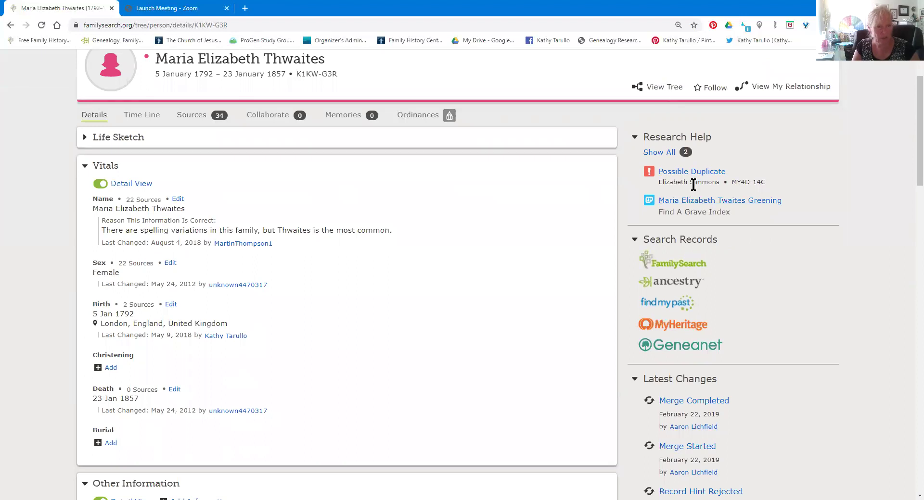
{"action": "left_click", "coordinate": [699, 201]}
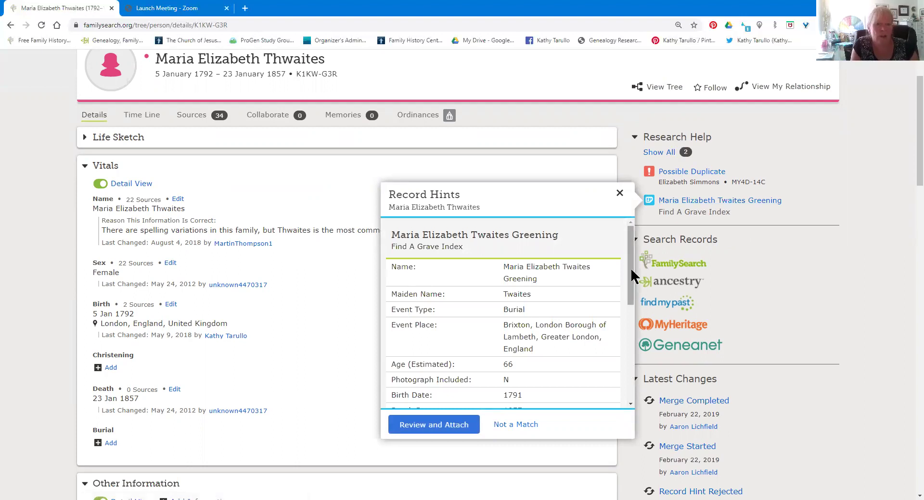
{"action": "left_click_drag", "start_coordinate": [631, 277], "coordinate": [632, 291]}
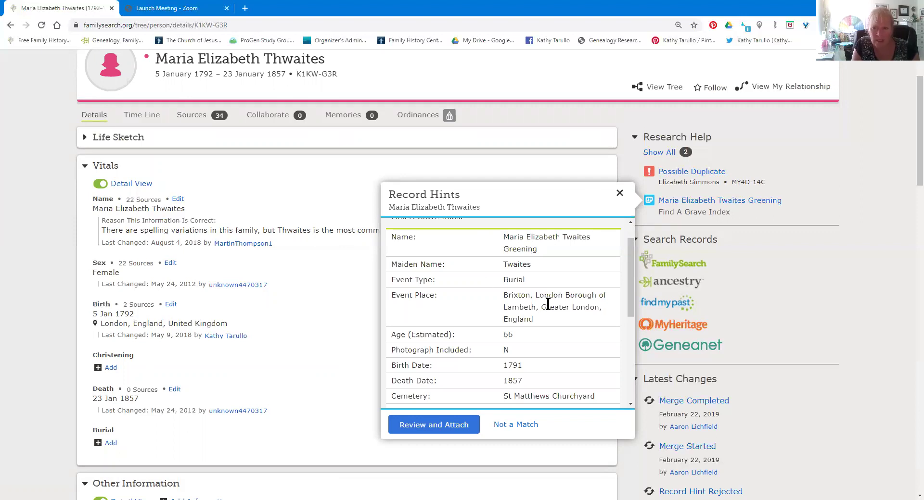
{"action": "scroll", "coordinate": [572, 294], "scroll_direction": "down", "scroll_amount": 1}
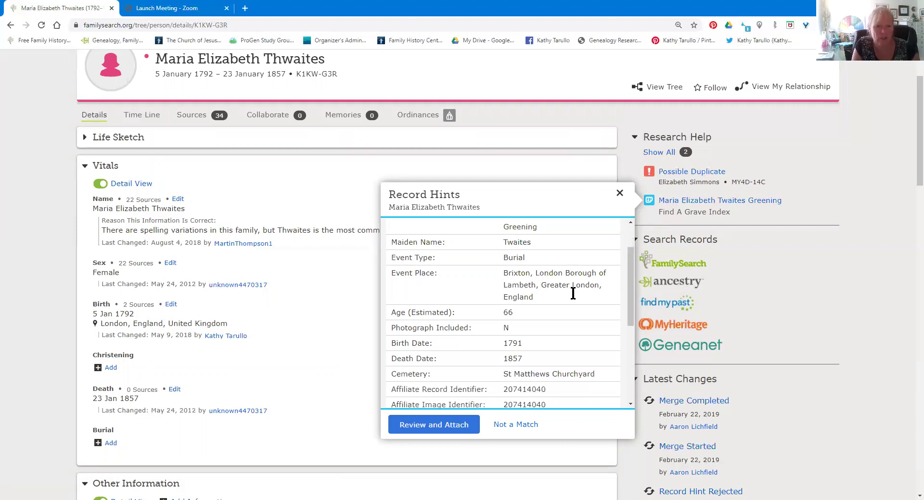
{"action": "scroll", "coordinate": [572, 293], "scroll_direction": "down", "scroll_amount": 3}
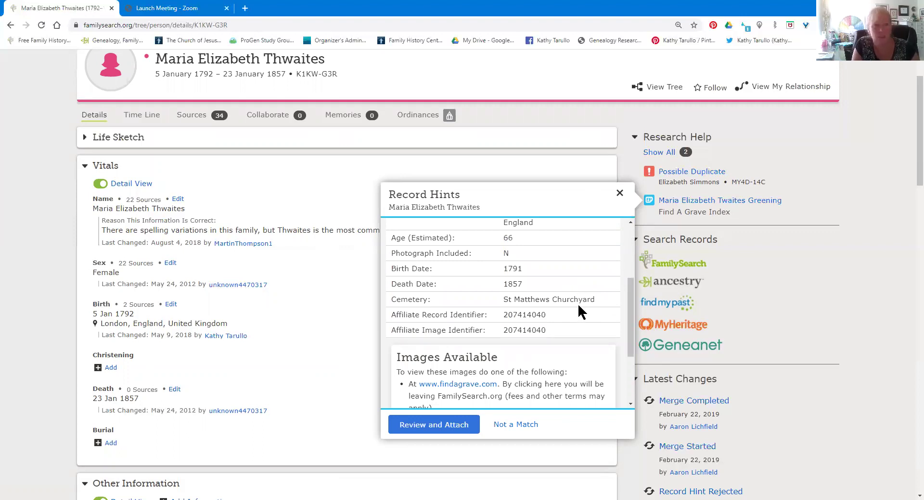
Open the hinted record's memorial on findagrave.com and check its burial details, spouse and children.
{"action": "scroll", "coordinate": [578, 307], "scroll_direction": "down", "scroll_amount": 4}
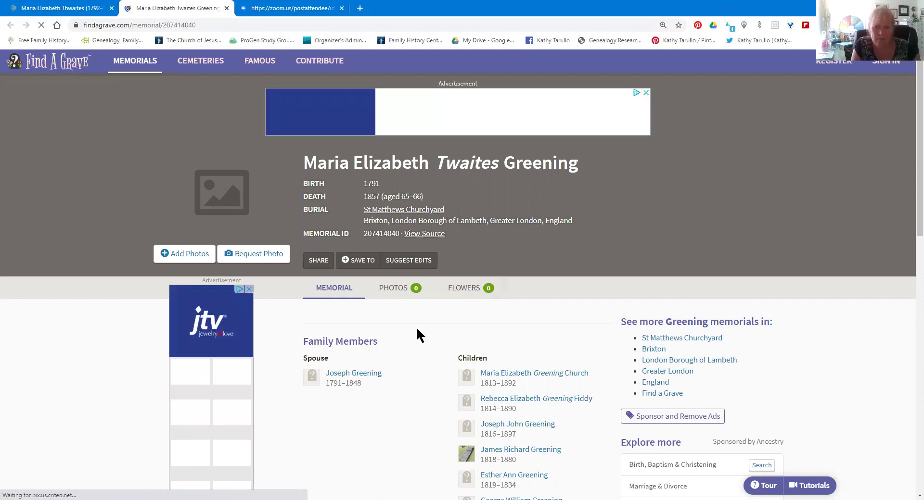
{"action": "scroll", "coordinate": [416, 331], "scroll_direction": "down", "scroll_amount": 4}
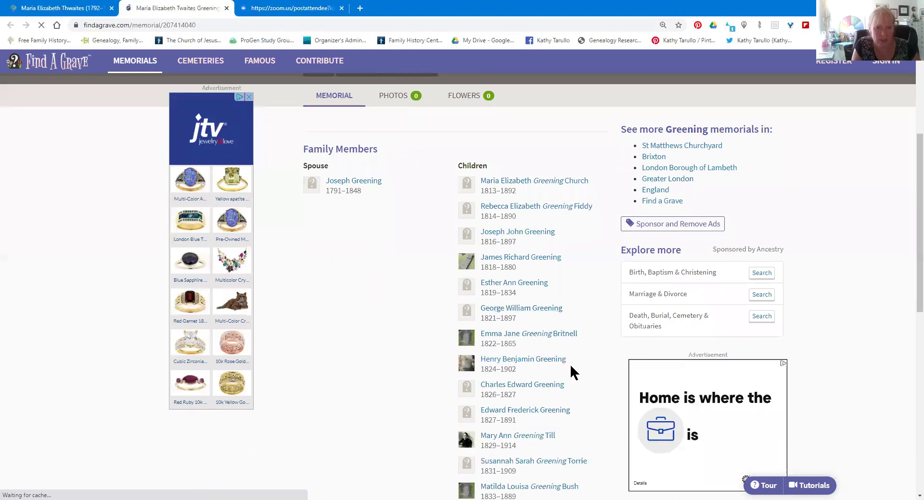
{"action": "scroll", "coordinate": [569, 364], "scroll_direction": "down", "scroll_amount": 3}
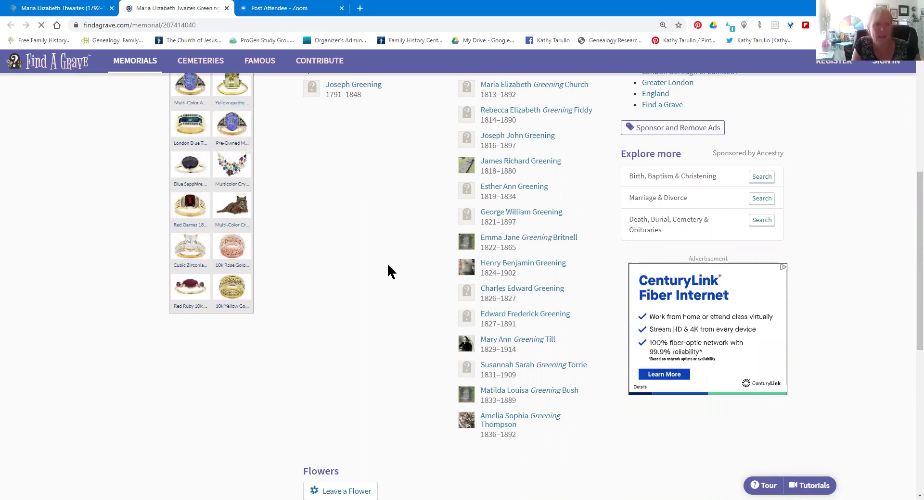
{"action": "scroll", "coordinate": [387, 262], "scroll_direction": "up", "scroll_amount": 6}
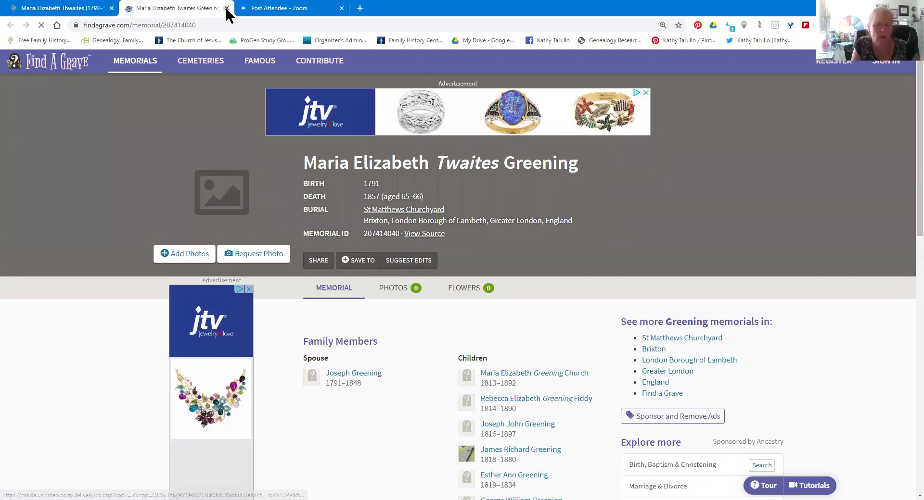
Return to the record hint, review it for attachment and add the burial place Brixton, London Borough of Lambeth, Greater London, England to the tree person.
{"action": "left_click", "coordinate": [93, 11]}
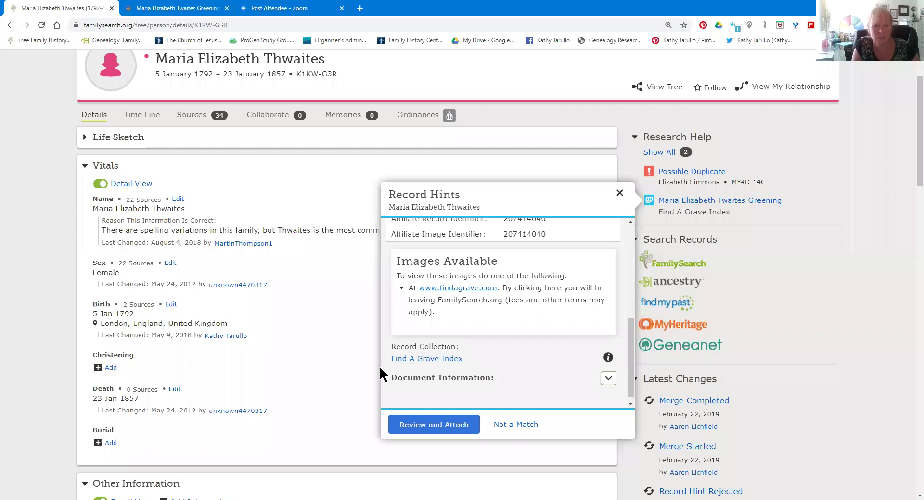
{"action": "left_click", "coordinate": [439, 430]}
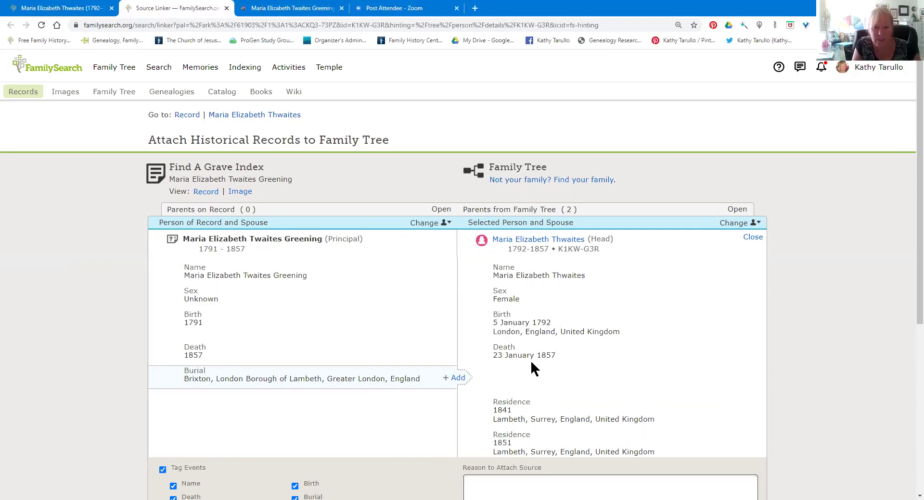
{"action": "left_click", "coordinate": [457, 378]}
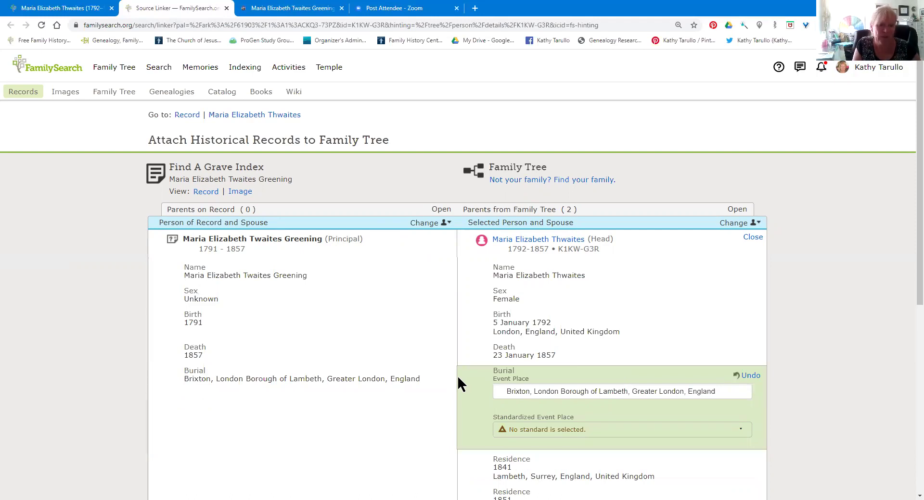
Attach the Find A Grave record to the person with the reason "Same Husband, and children".
{"action": "scroll", "coordinate": [584, 378], "scroll_direction": "down", "scroll_amount": 4}
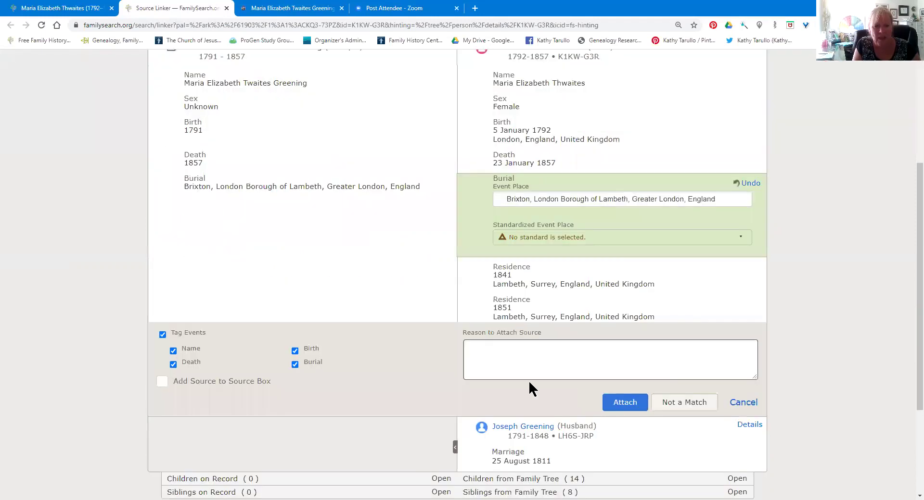
{"action": "left_click", "coordinate": [473, 356]}
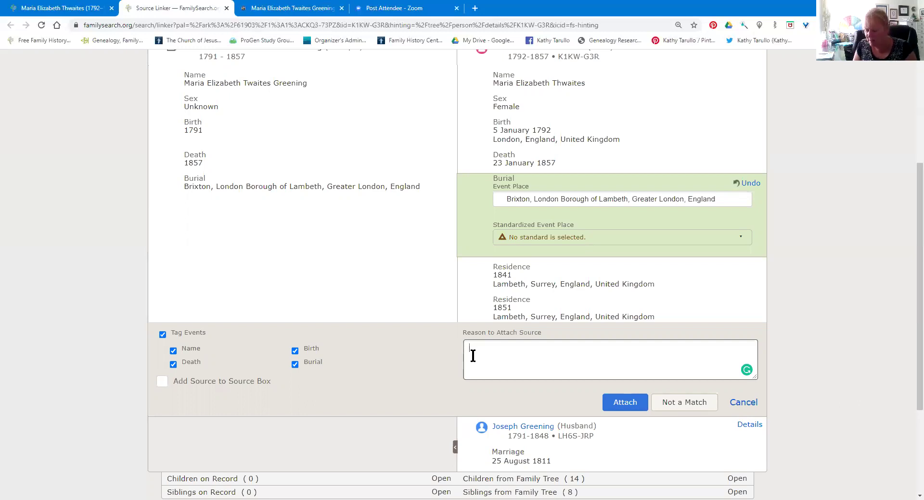
{"action": "type", "text": "Same "}
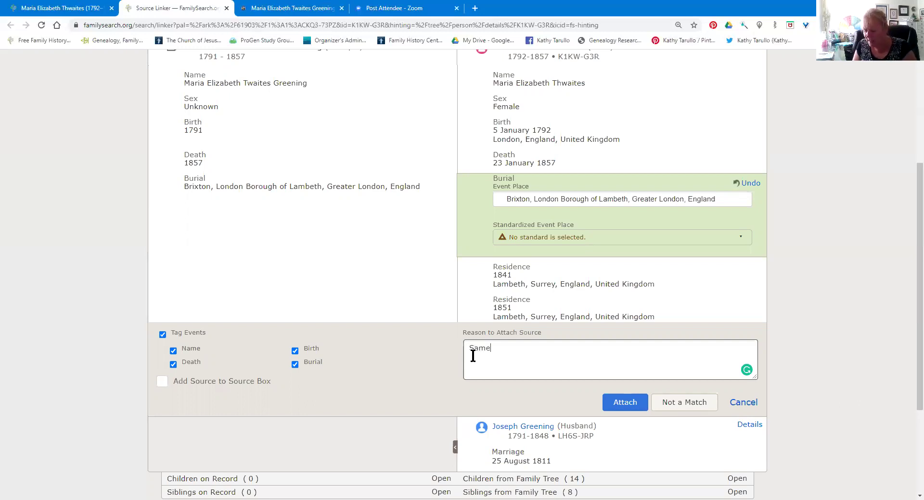
{"action": "type", "text": "Husband, and"}
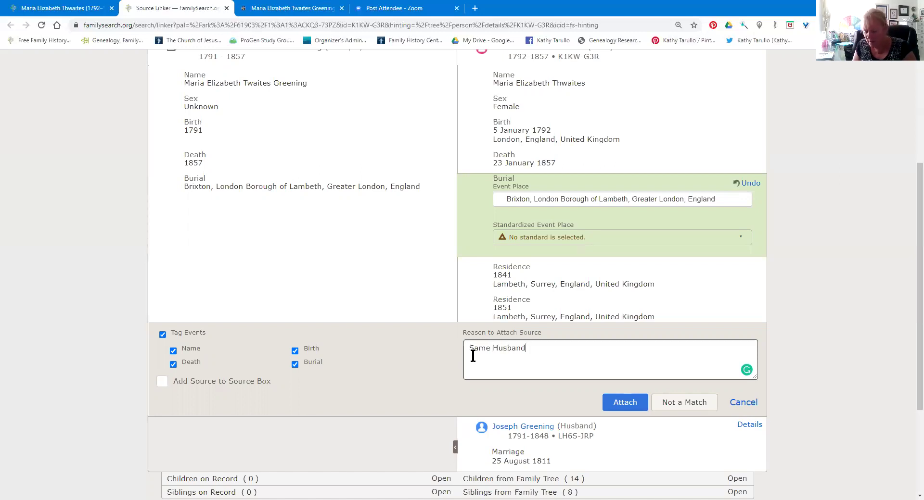
{"action": "type", "text": " children"}
{"action": "left_click", "coordinate": [620, 407]}
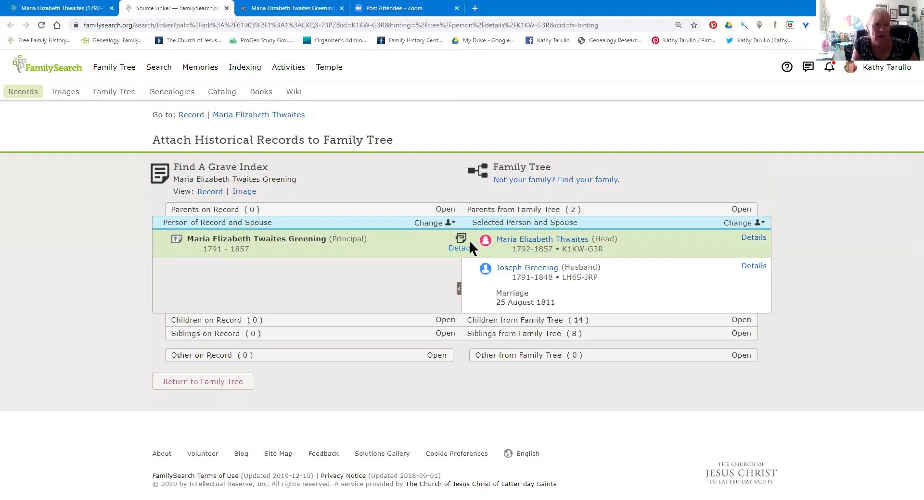
Return to the person's page in Family Tree, and go back to the FamilySearch home page.
{"action": "left_click", "coordinate": [191, 385]}
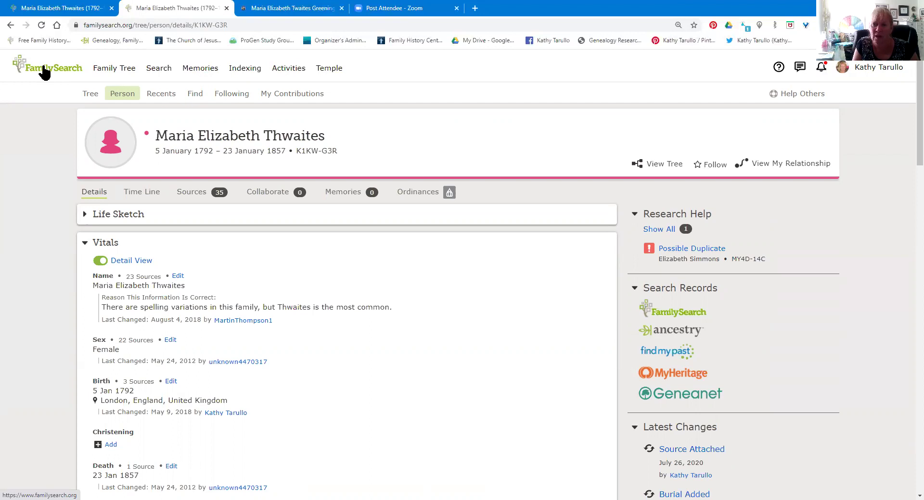
{"action": "left_click", "coordinate": [45, 71]}
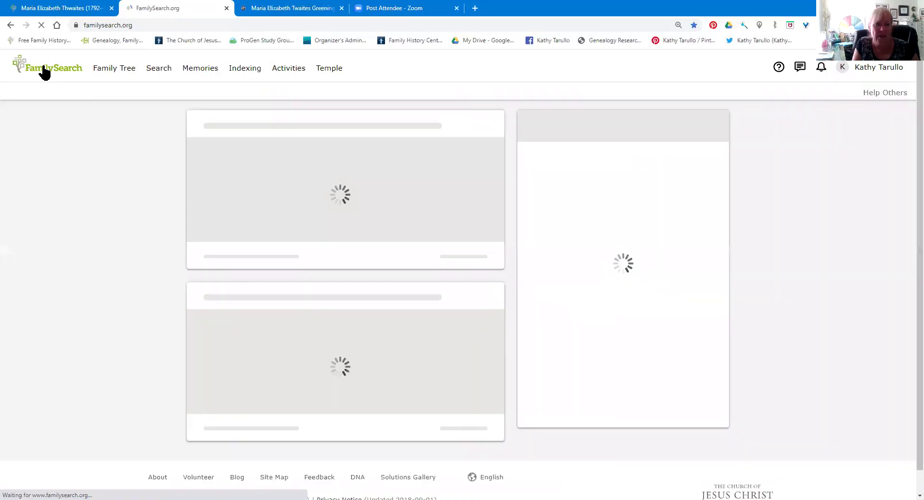